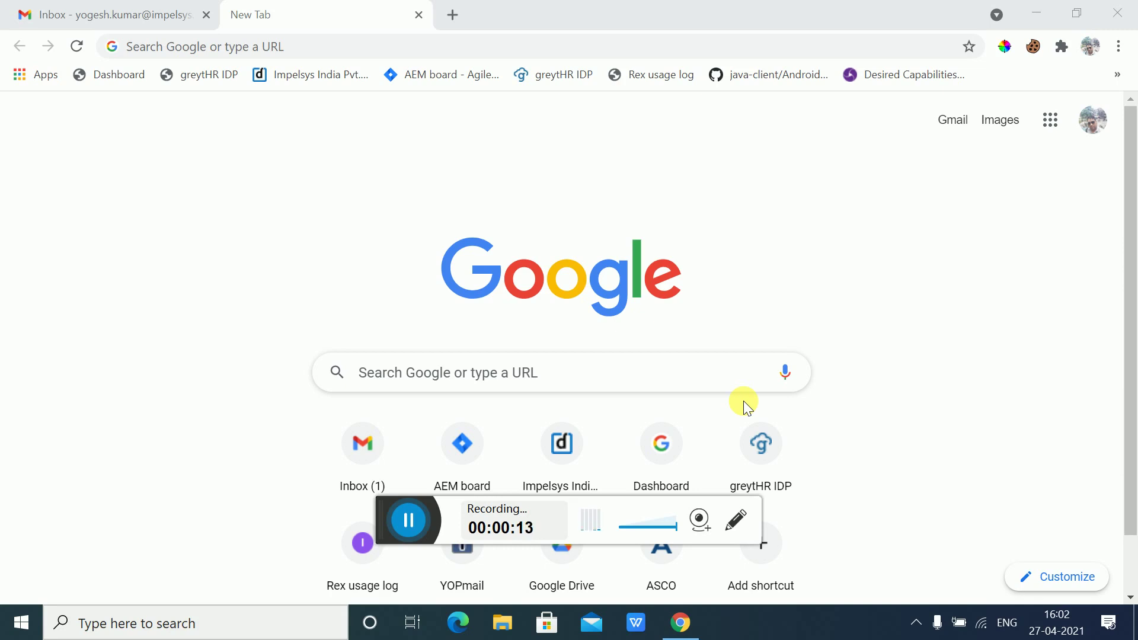
Step: Start Narrator with Win+Ctrl+Enter and acknowledge its 'Heads up! Narrator keyboard changes' notice
left_click_drag(391, 523, 781, 637)
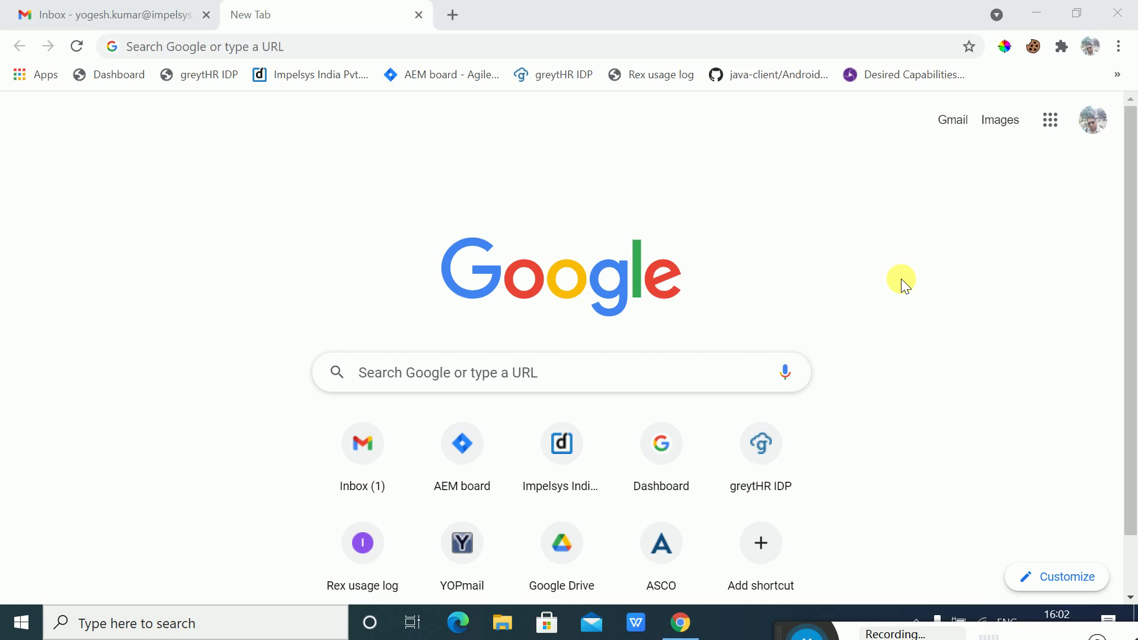
key("ctrl+super+Return")
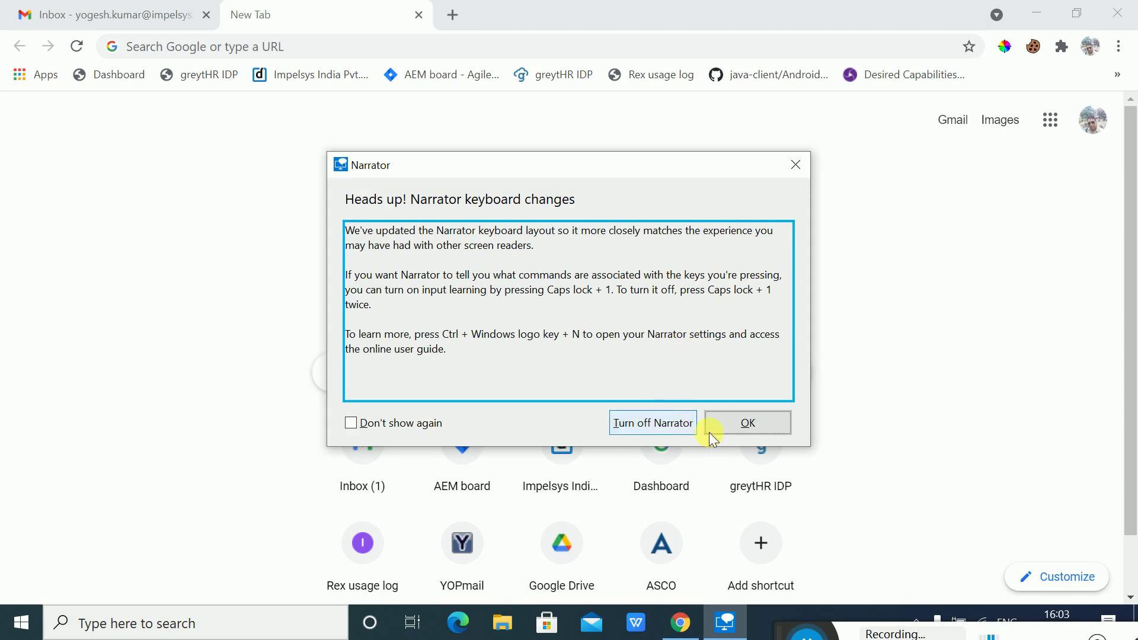
left_click(746, 428)
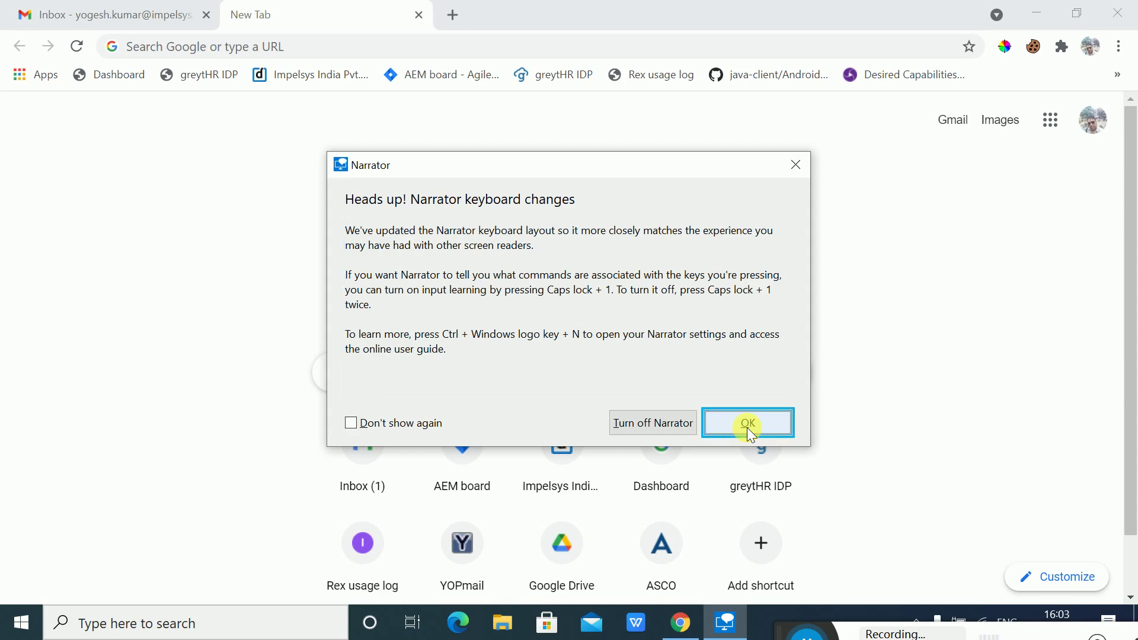
left_click(747, 428)
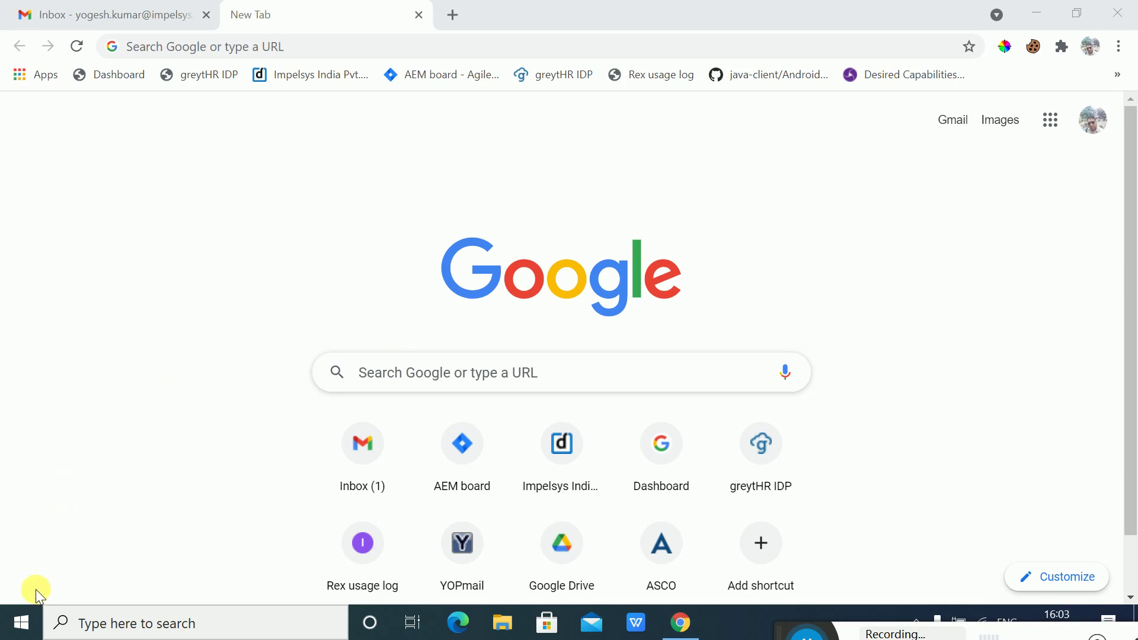
Step: Open Settings from Start, go to Ease of Access, then to its Narrator page
left_click(24, 622)
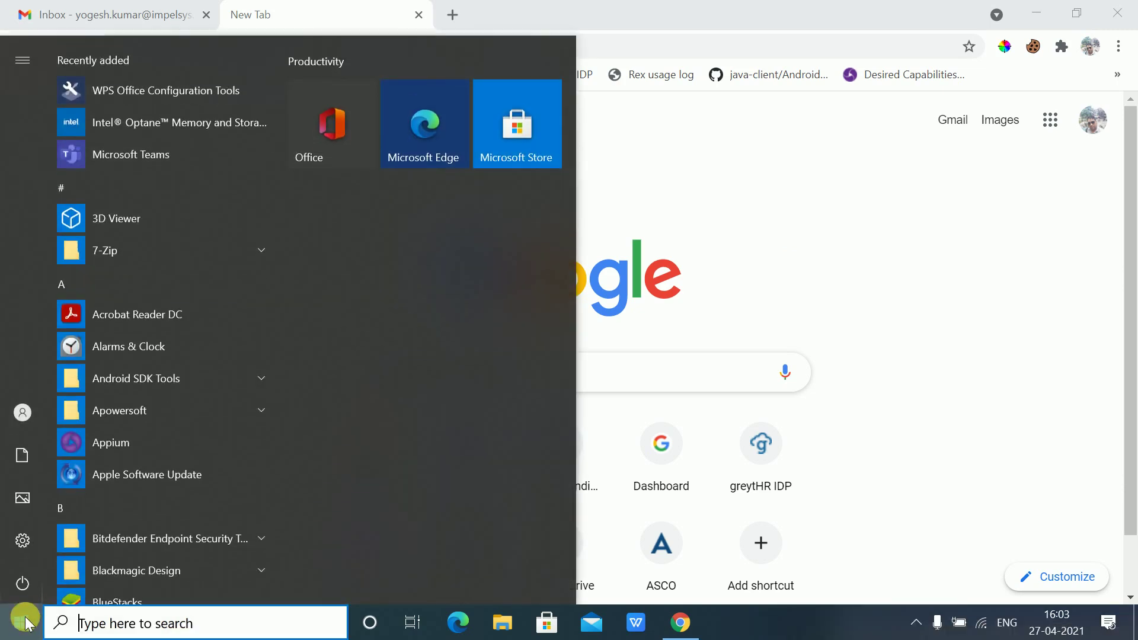
mouse_move(23, 556)
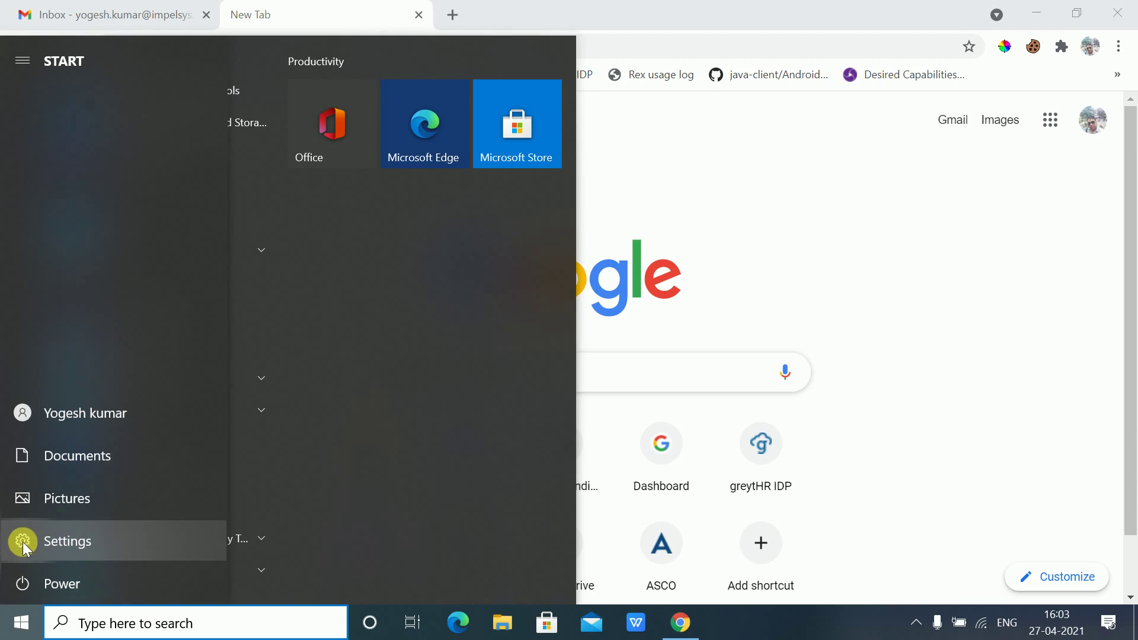
left_click(22, 541)
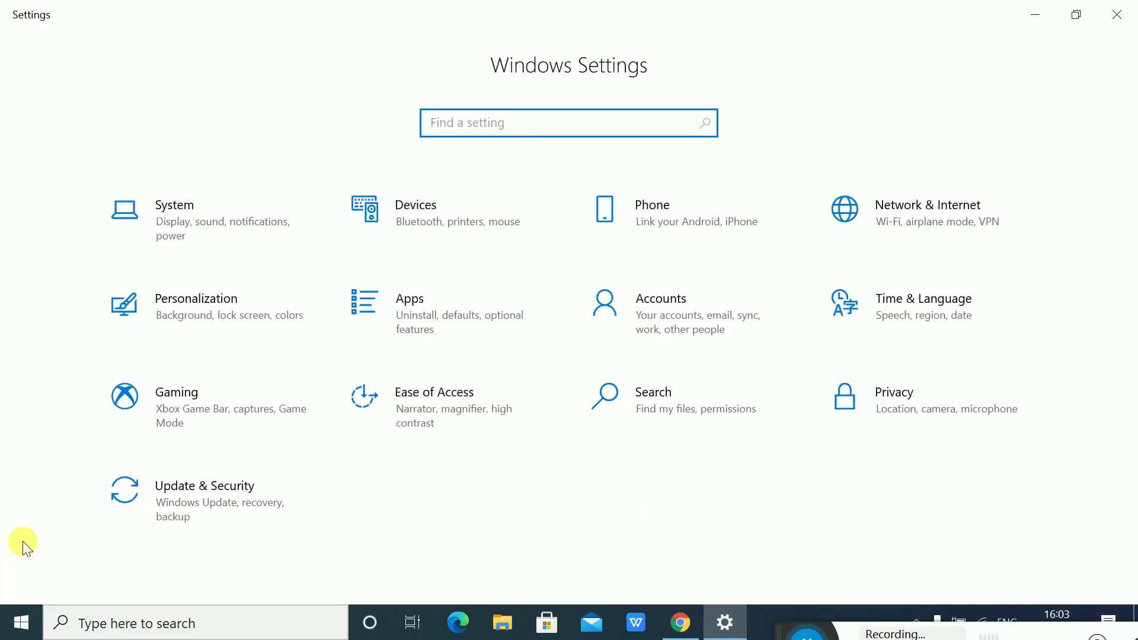
left_click(443, 398)
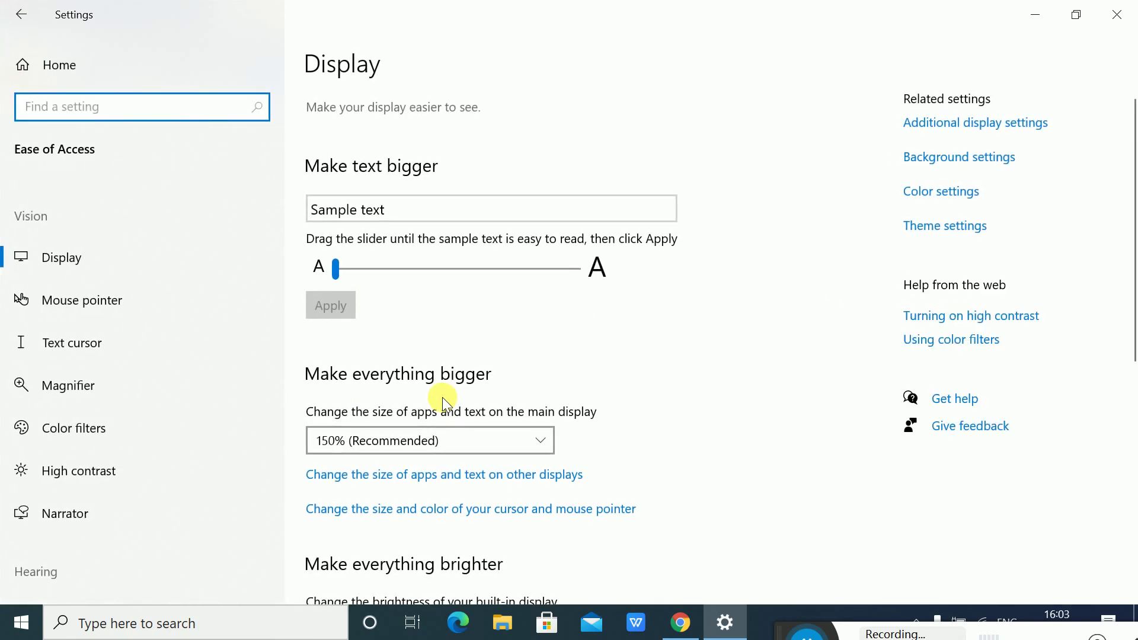
left_click(81, 511)
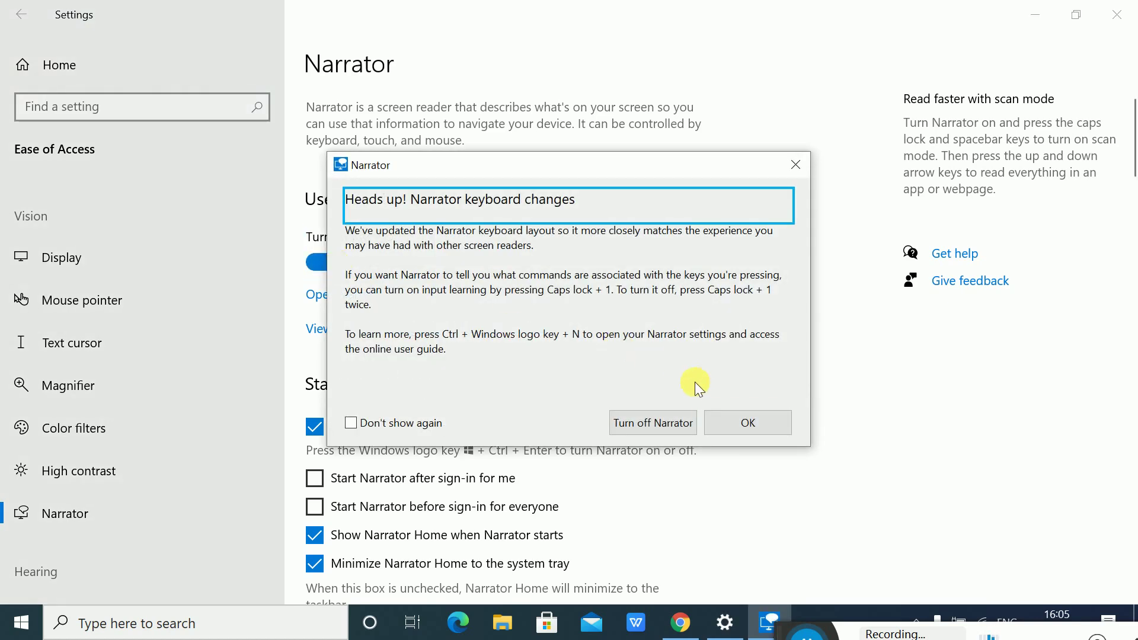
Step: Acknowledge the keyboard-changes notice and switch the Turn on Narrator toggle to Off in Settings
left_click(740, 426)
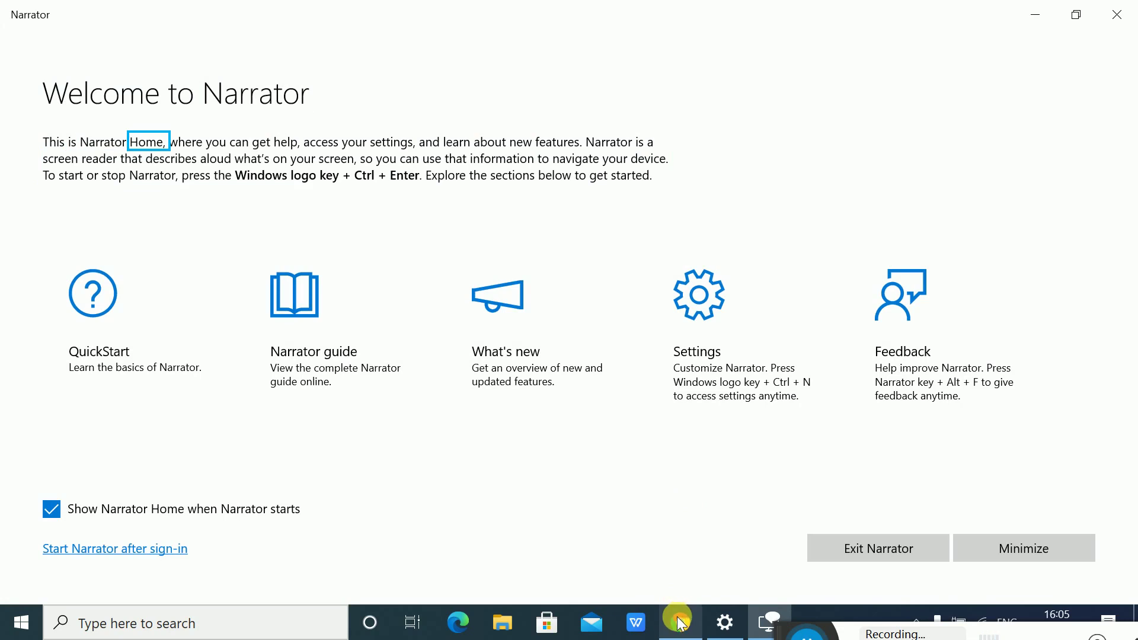
mouse_move(682, 623)
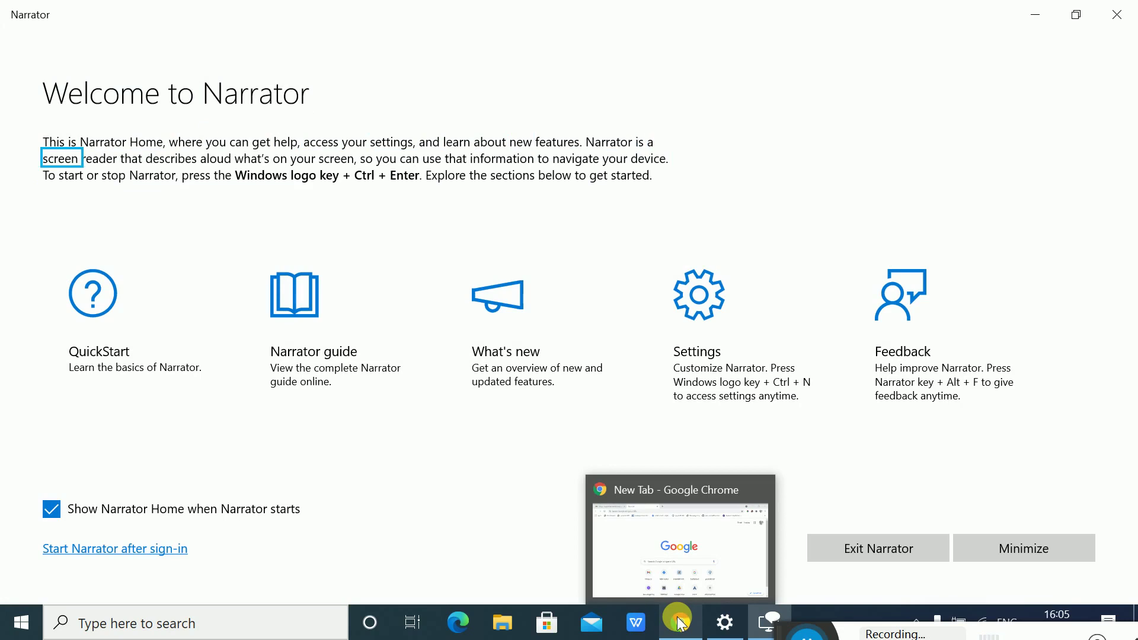
mouse_move(719, 629)
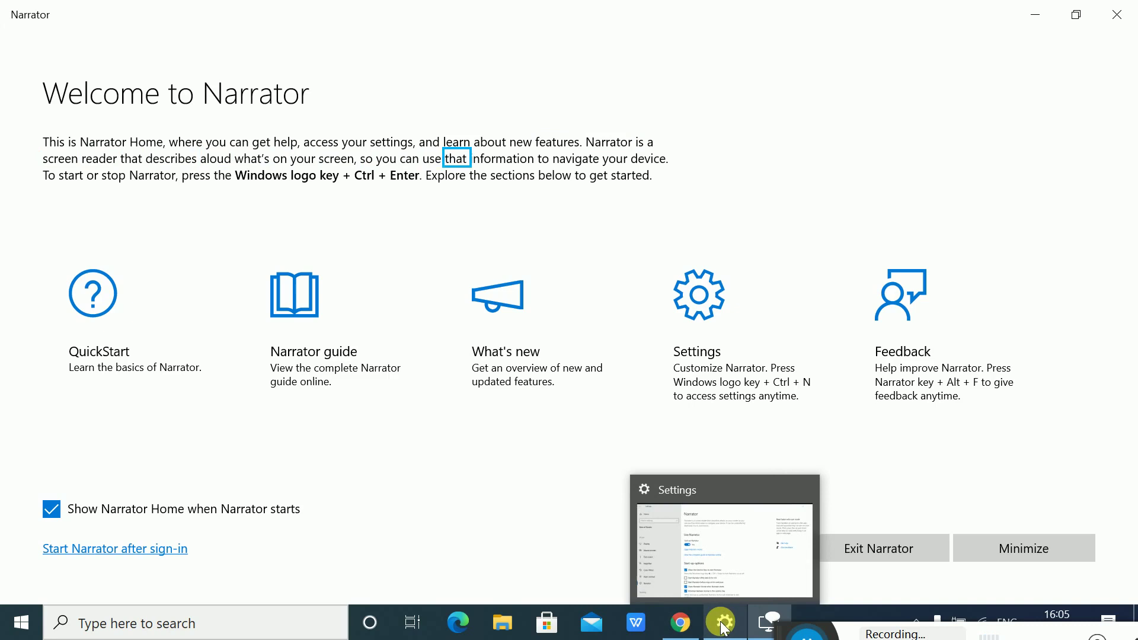
left_click(724, 628)
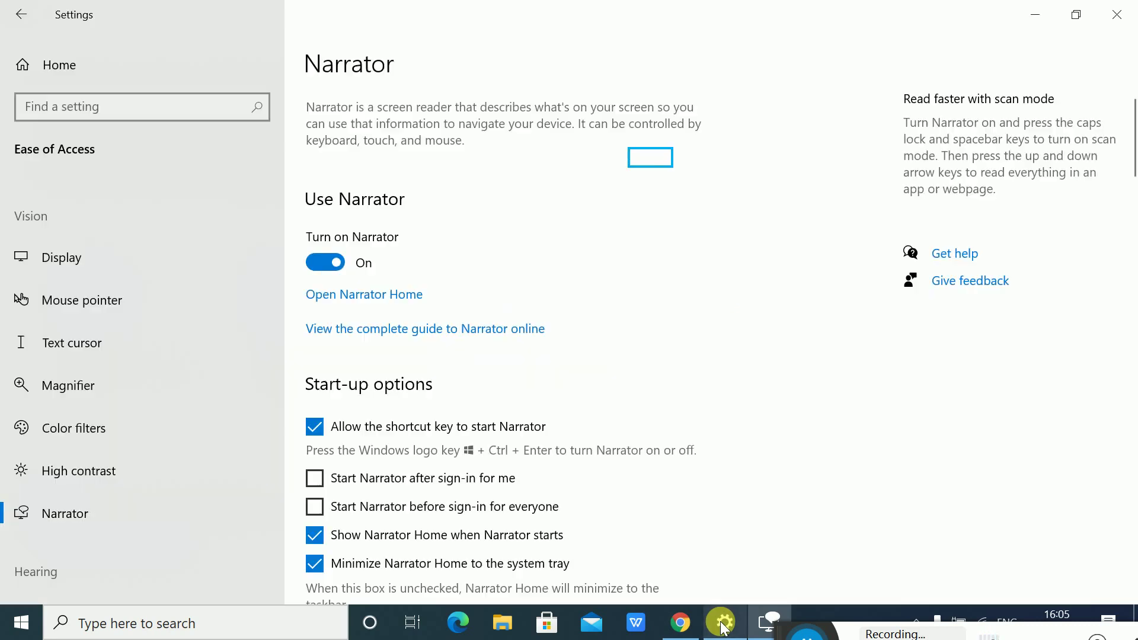
left_click(324, 263)
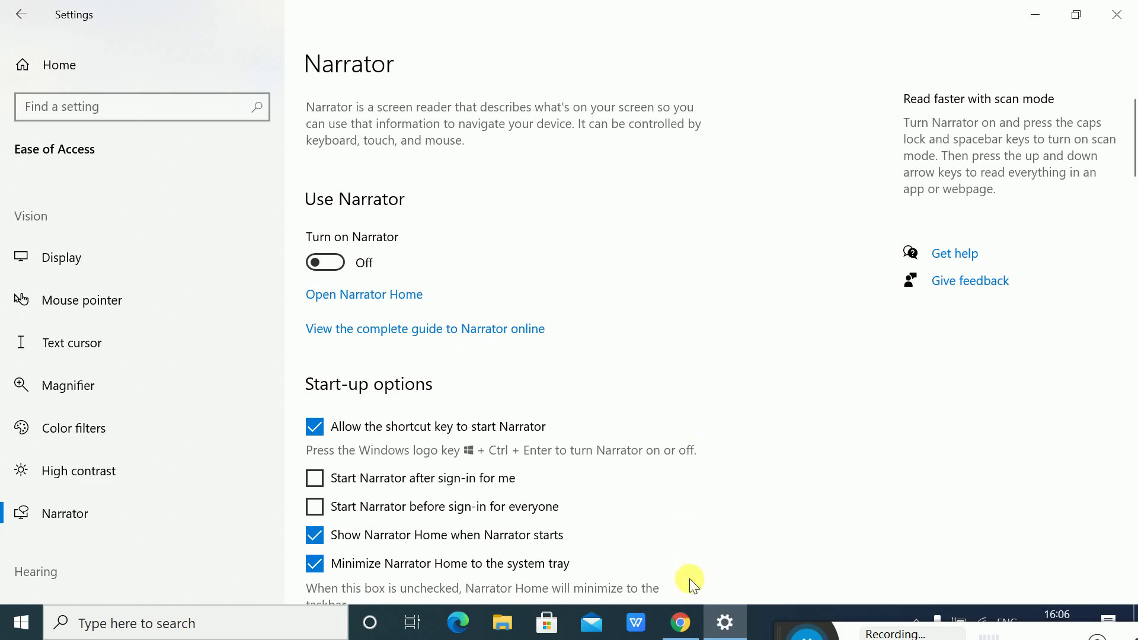
Step: Turn Narrator back on, acknowledge its notice, and minimize the Narrator Home window
left_click(683, 632)
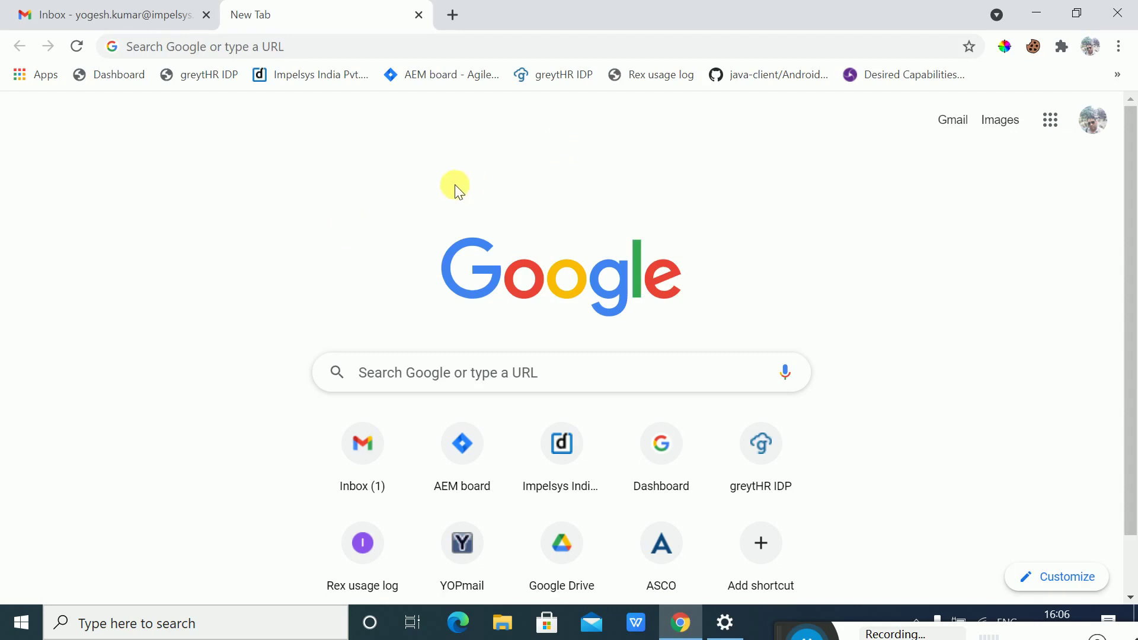
left_click(725, 633)
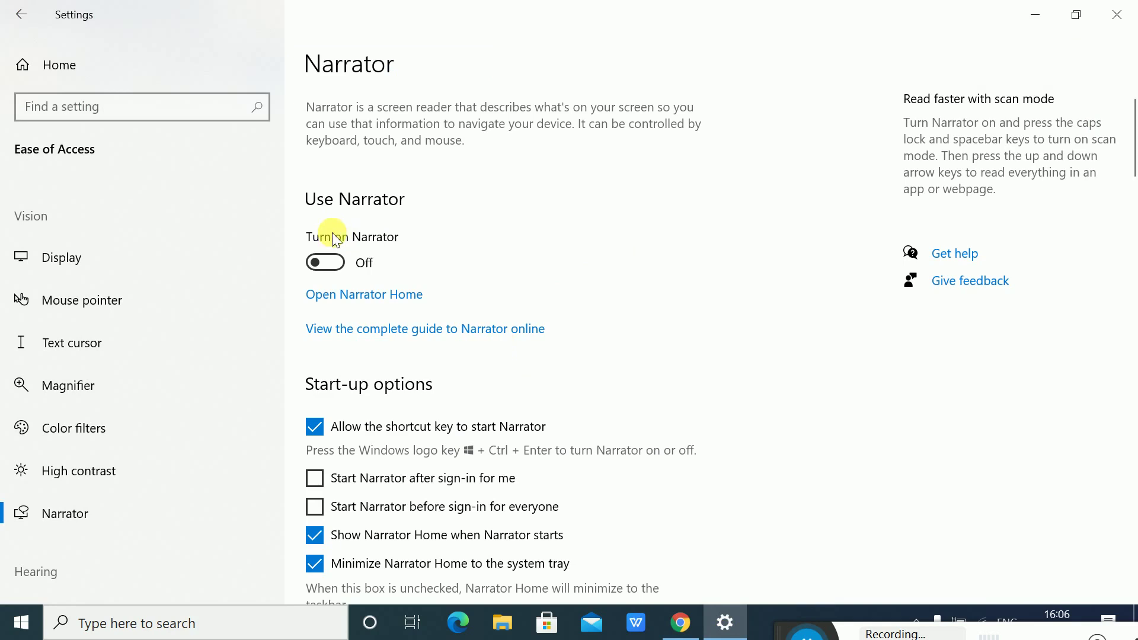
left_click(337, 262)
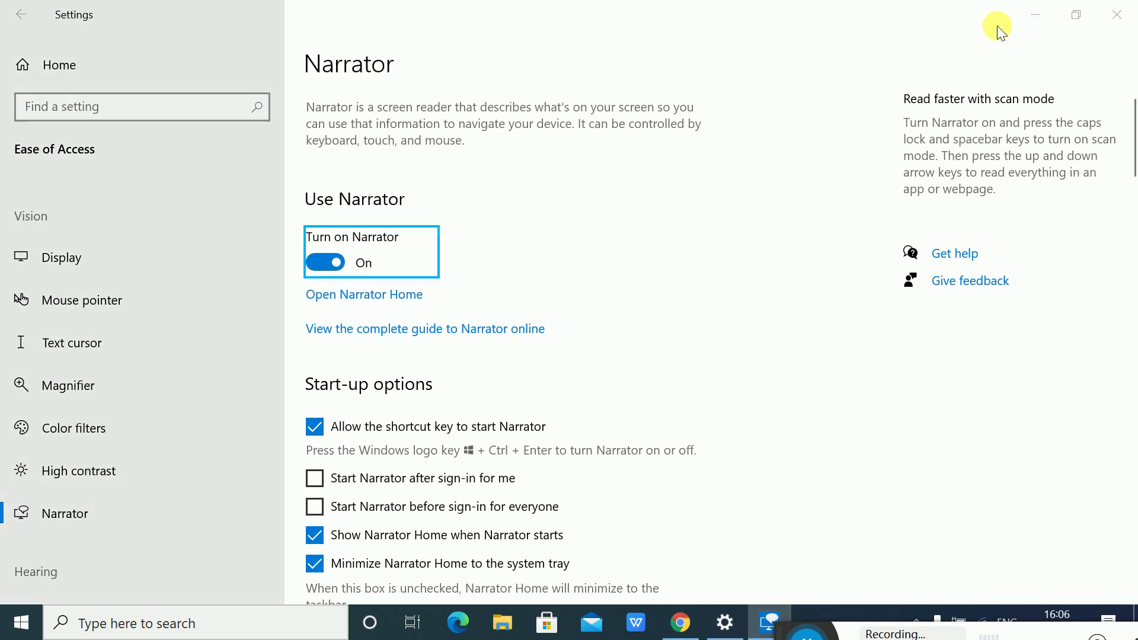
left_click(759, 428)
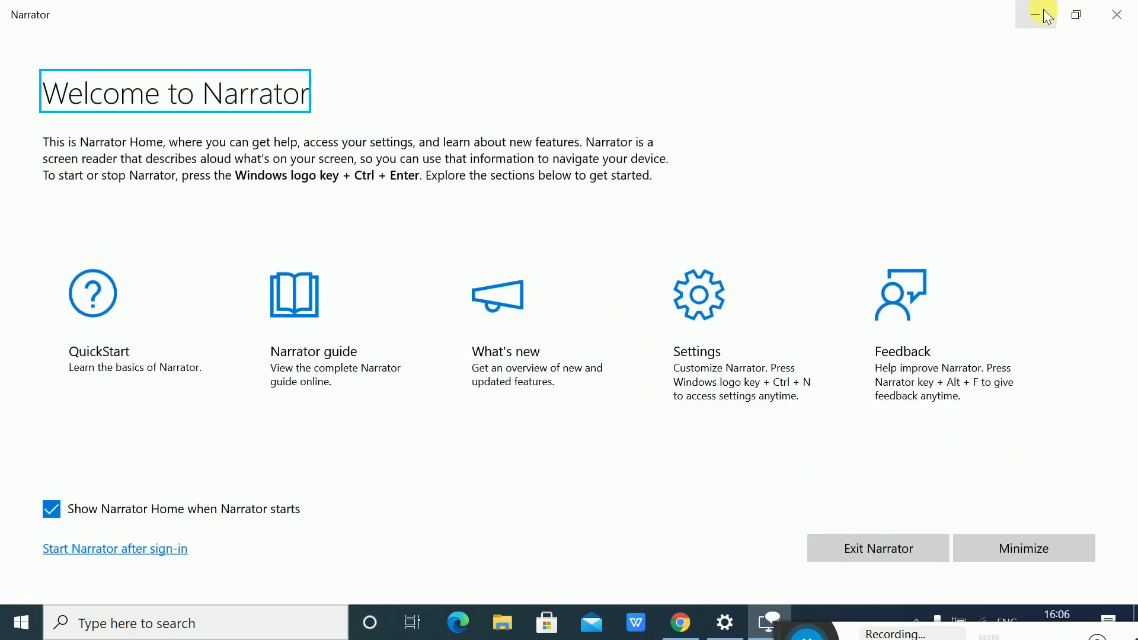
left_click(1047, 16)
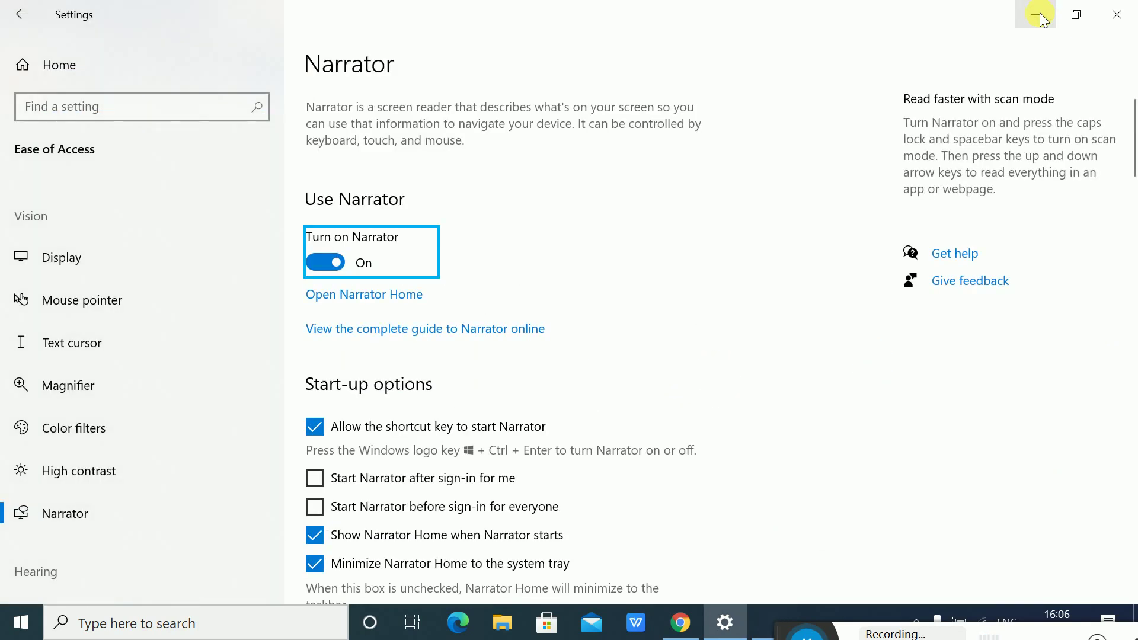
Step: In Chrome's new-tab page, Tab through Gmail, Images, the account button and the search box
left_click(678, 623)
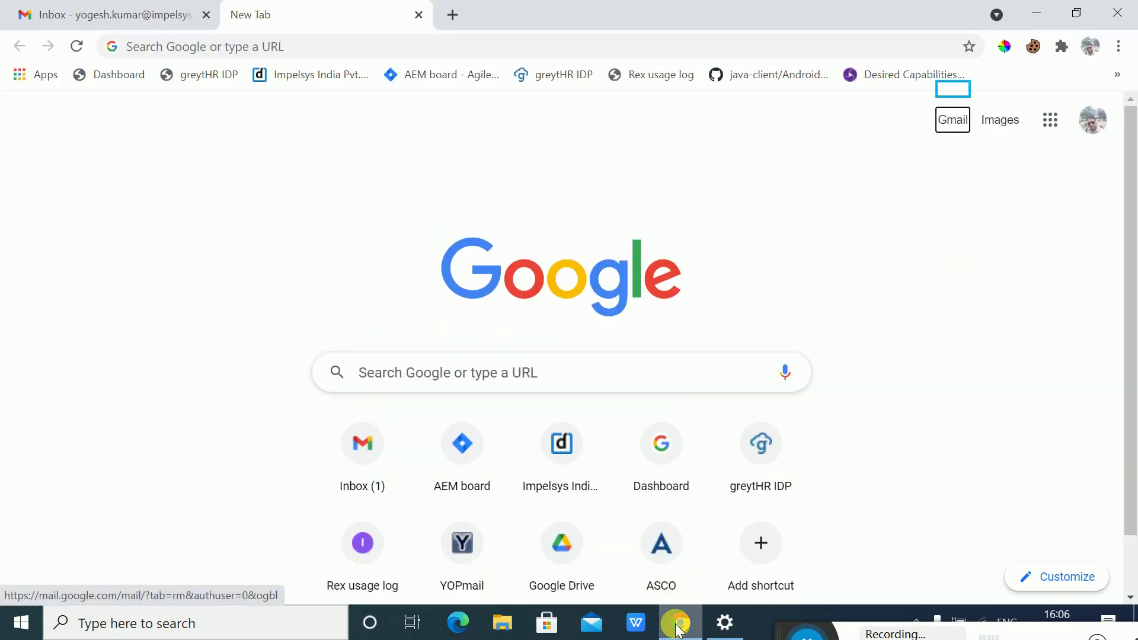
key("Tab")
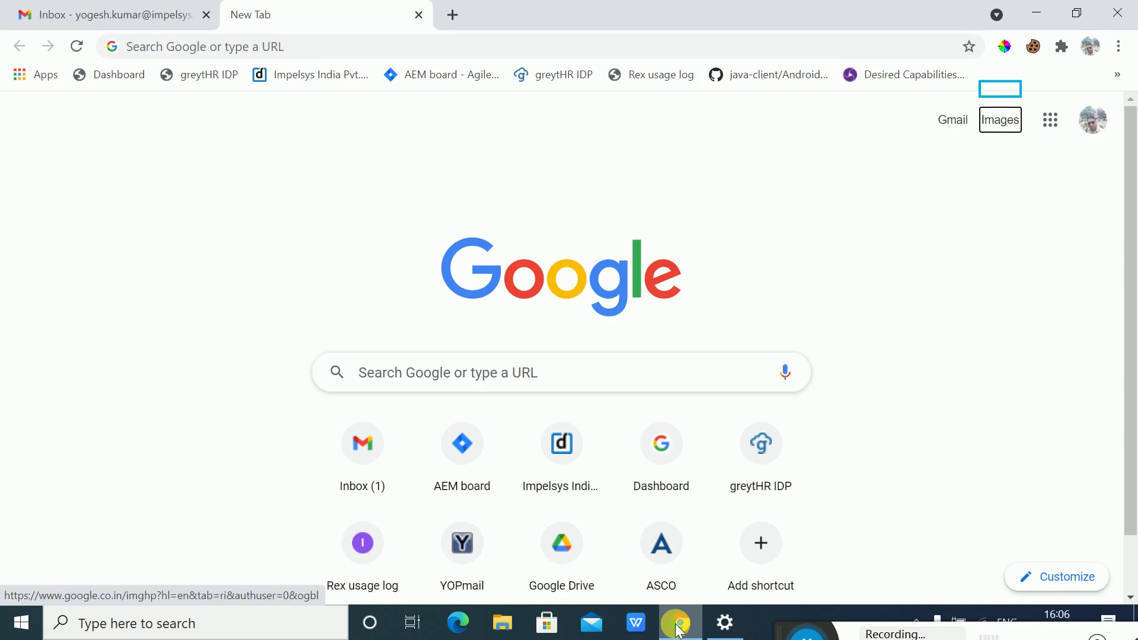
key("Tab")
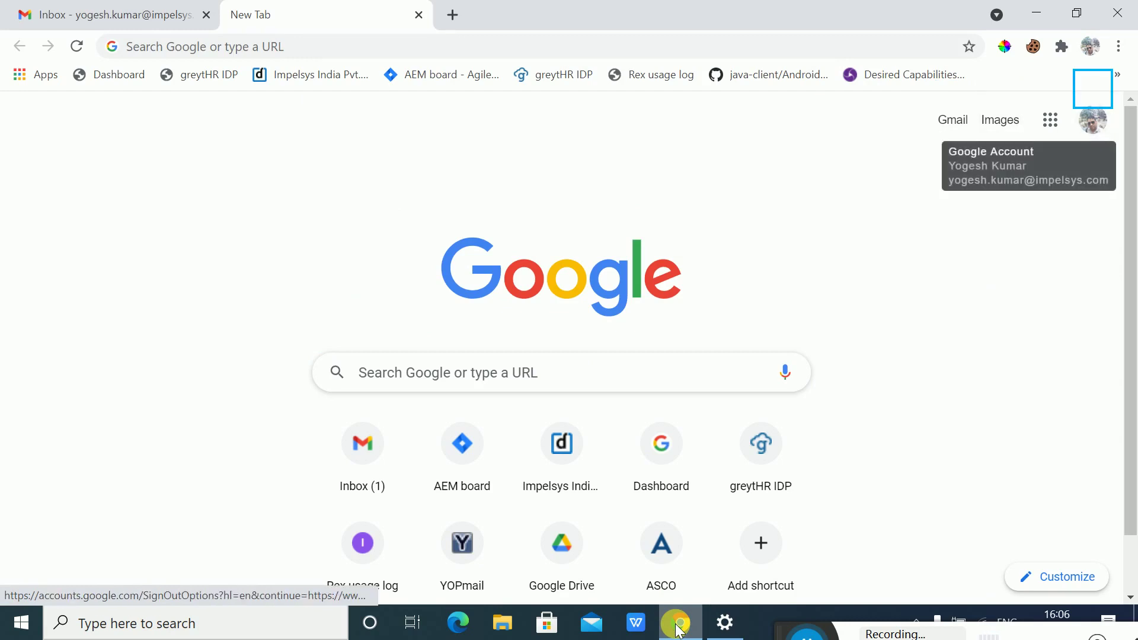
key("Tab")
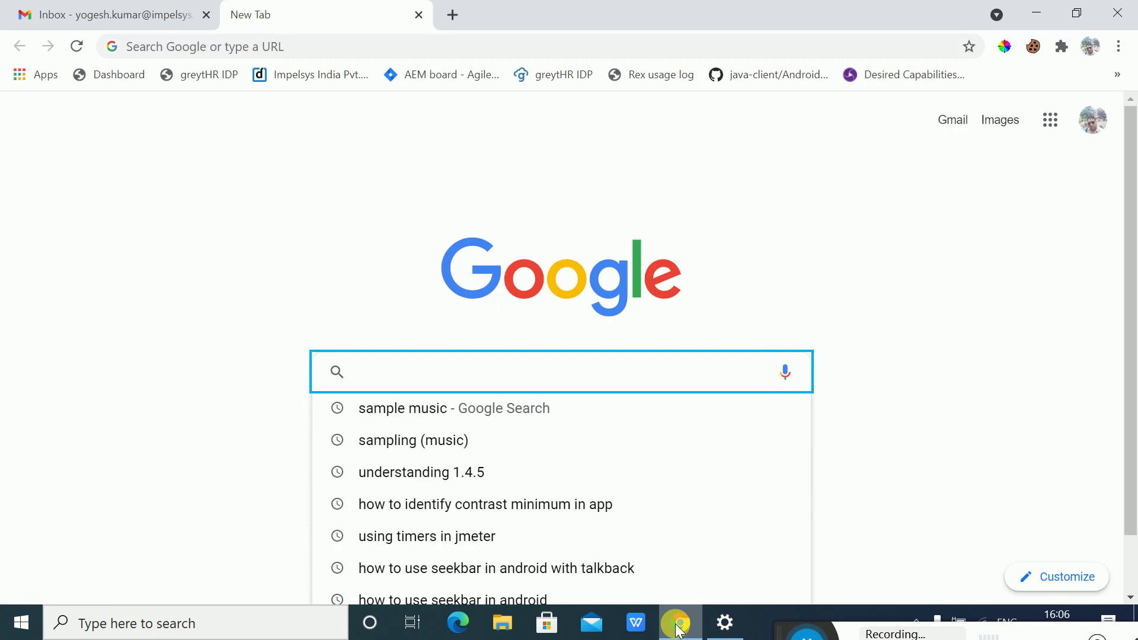
key("Tab")
key("Tab")
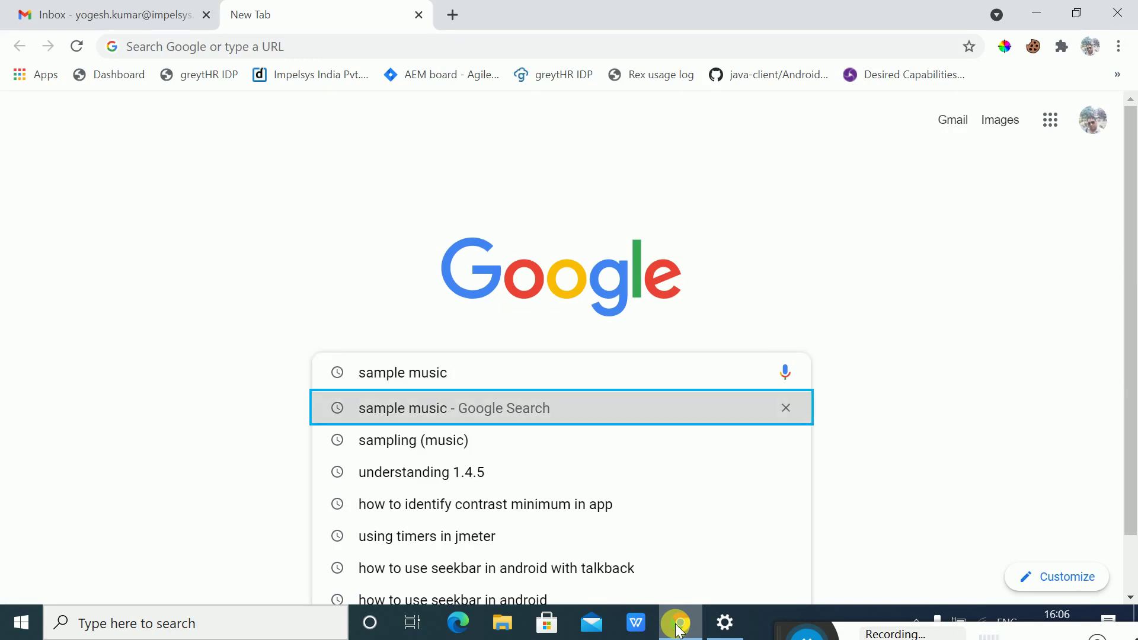
key("shift+Tab")
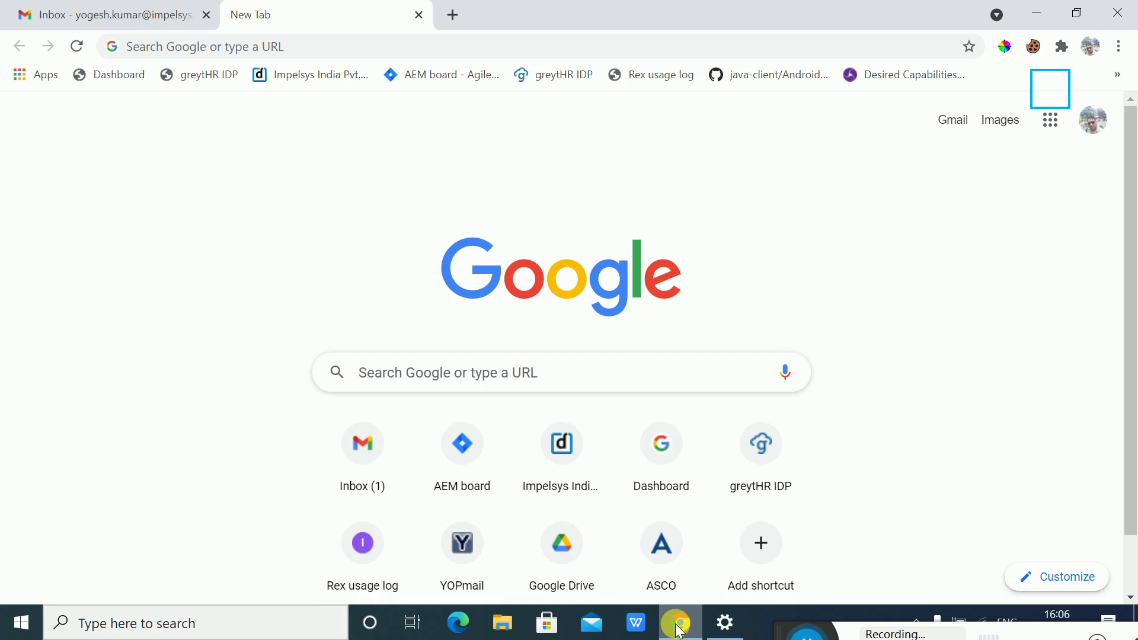
Step: Tab through the Inbox, AEM board, Impelsys, Dashboard, greytHR IDP and Rex usage log shortcuts, then turn Narrator off
key("Tab")
key("Tab")
key("Tab")
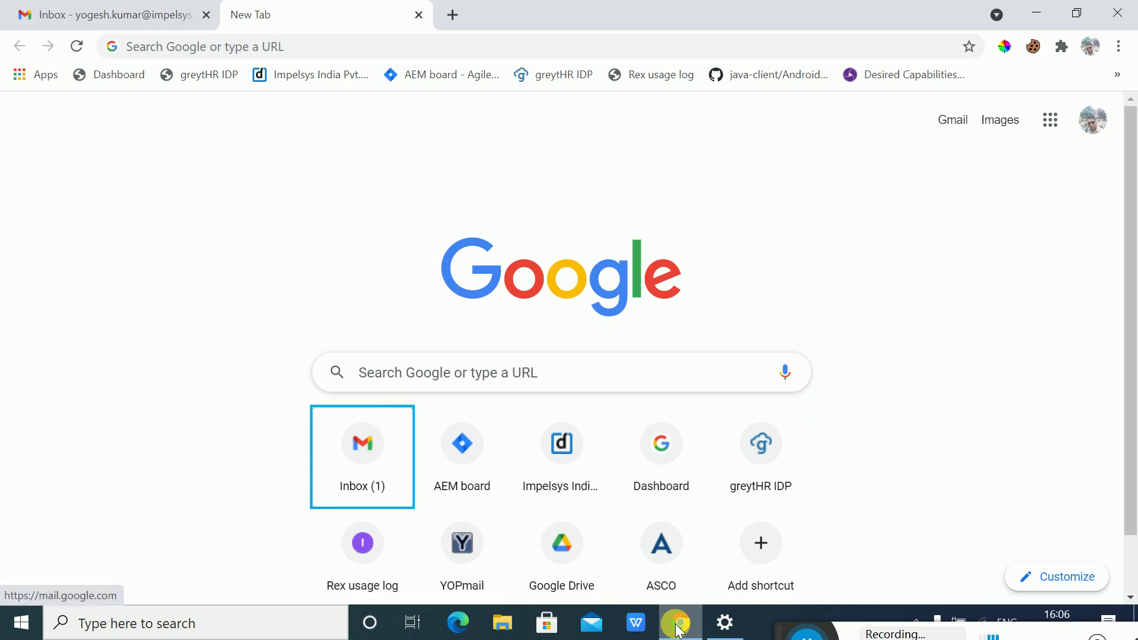
key("Tab")
key("Tab")
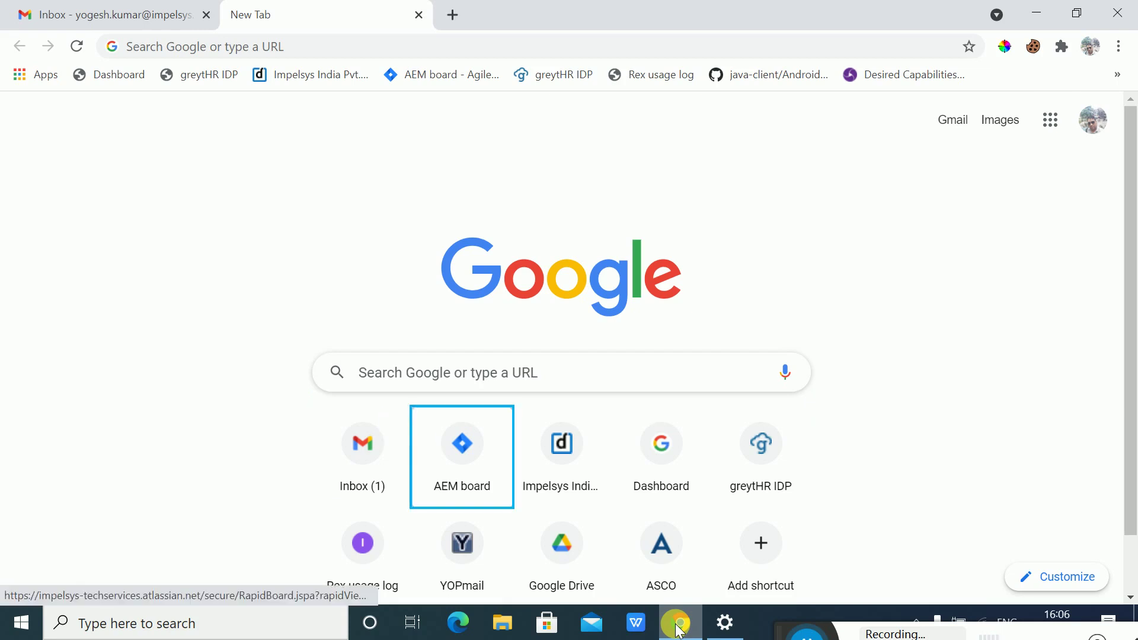
key("Tab")
key("Tab")
key("Tab")
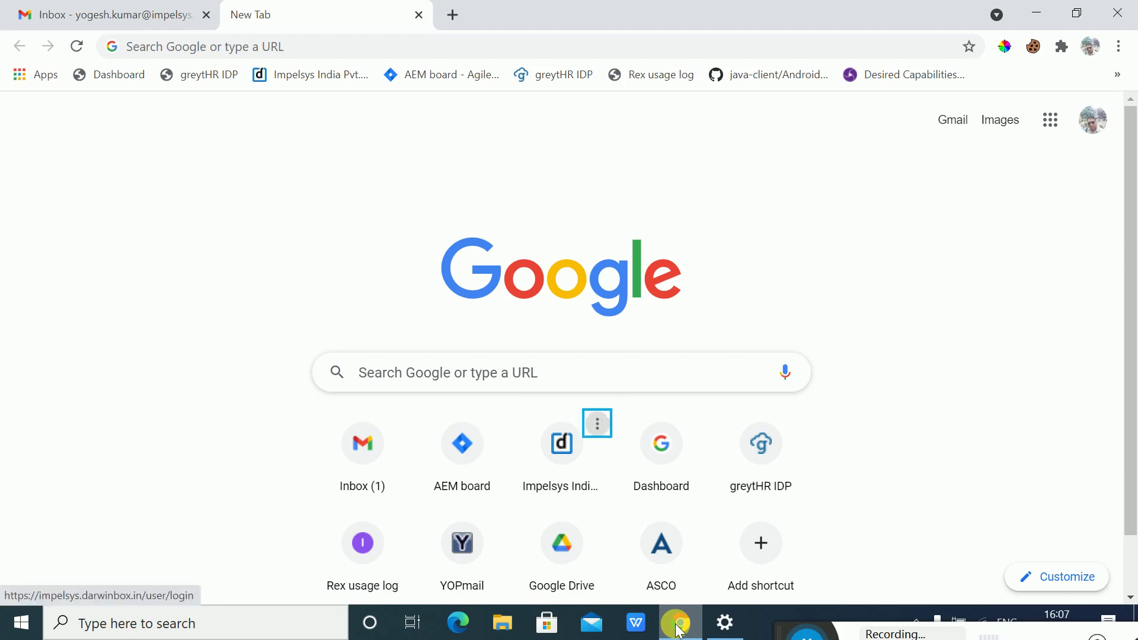
key("Tab")
key("Tab")
key("Tab")
key("Tab")
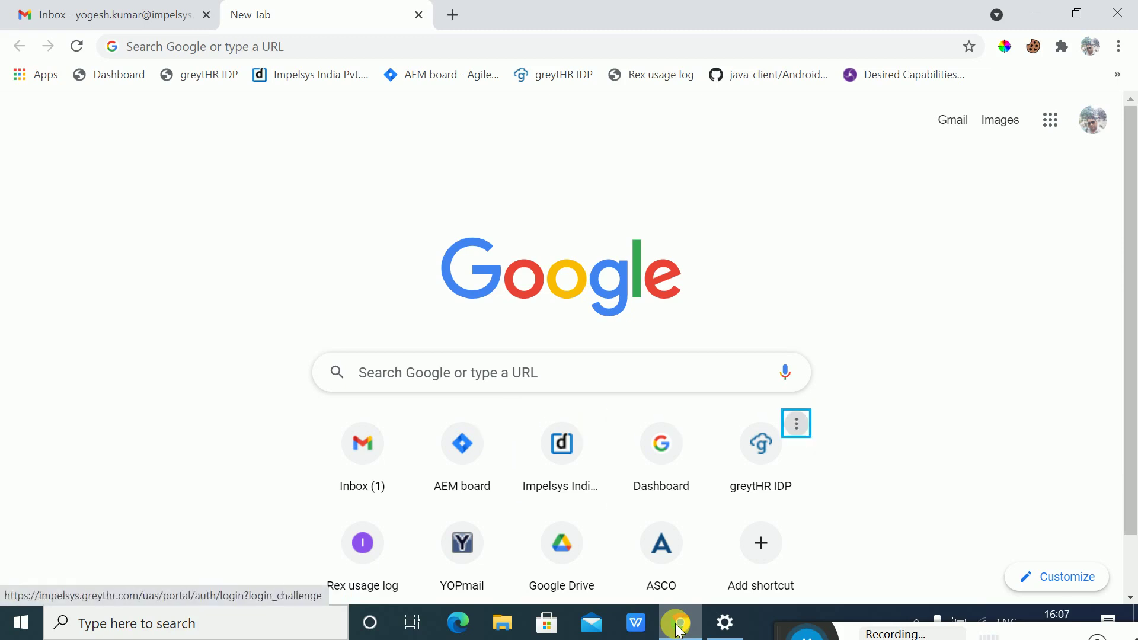
key("Tab")
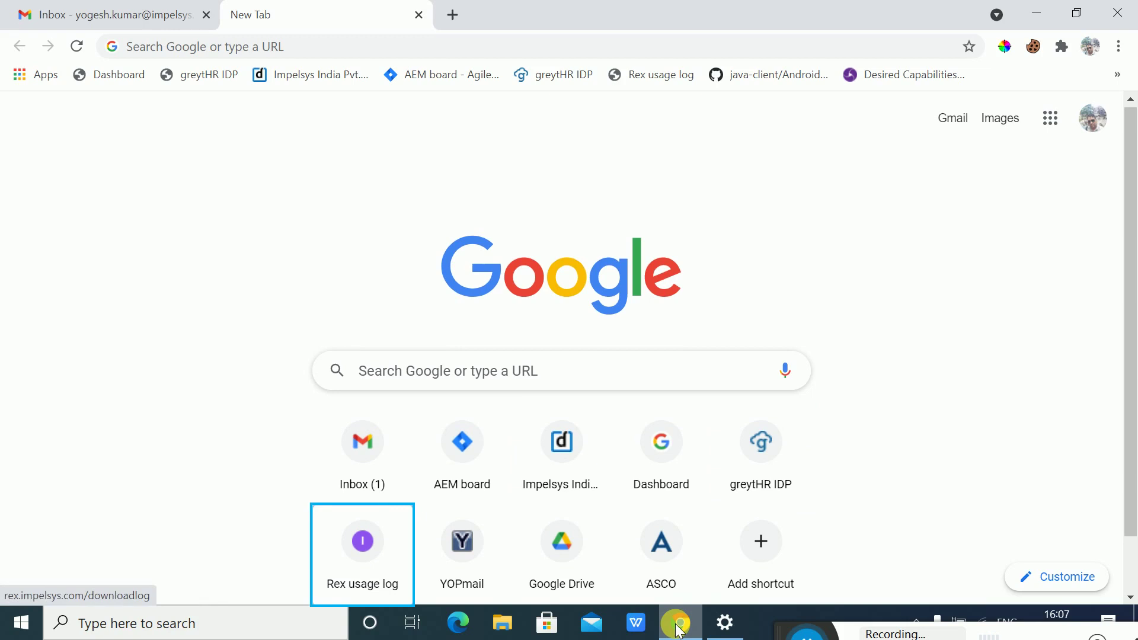
key("Tab")
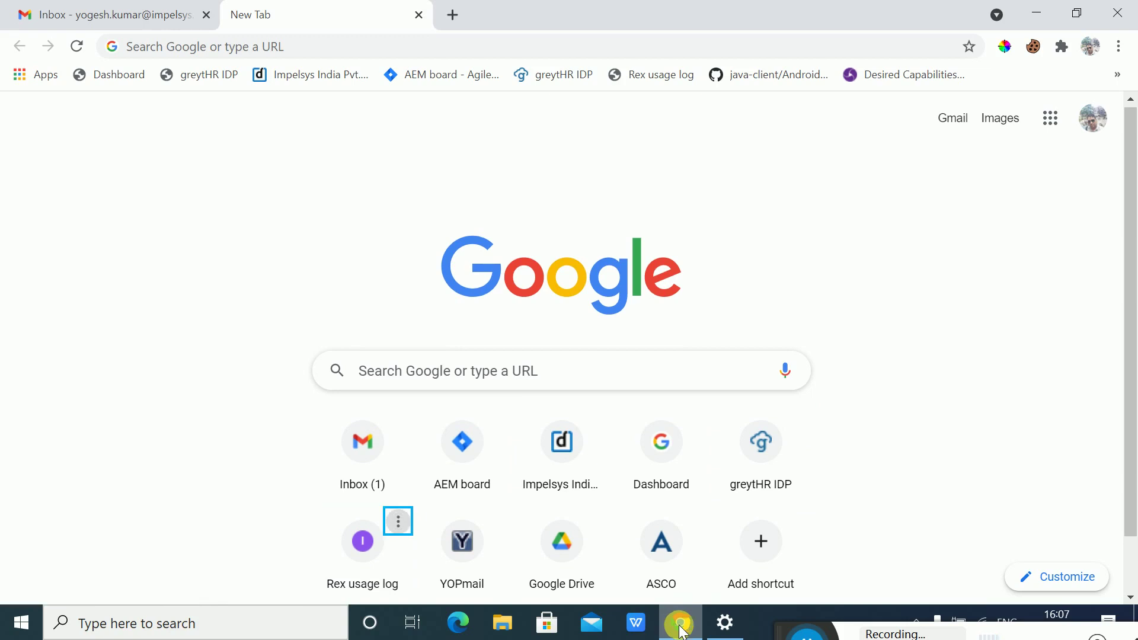
left_click(725, 632)
left_click(321, 266)
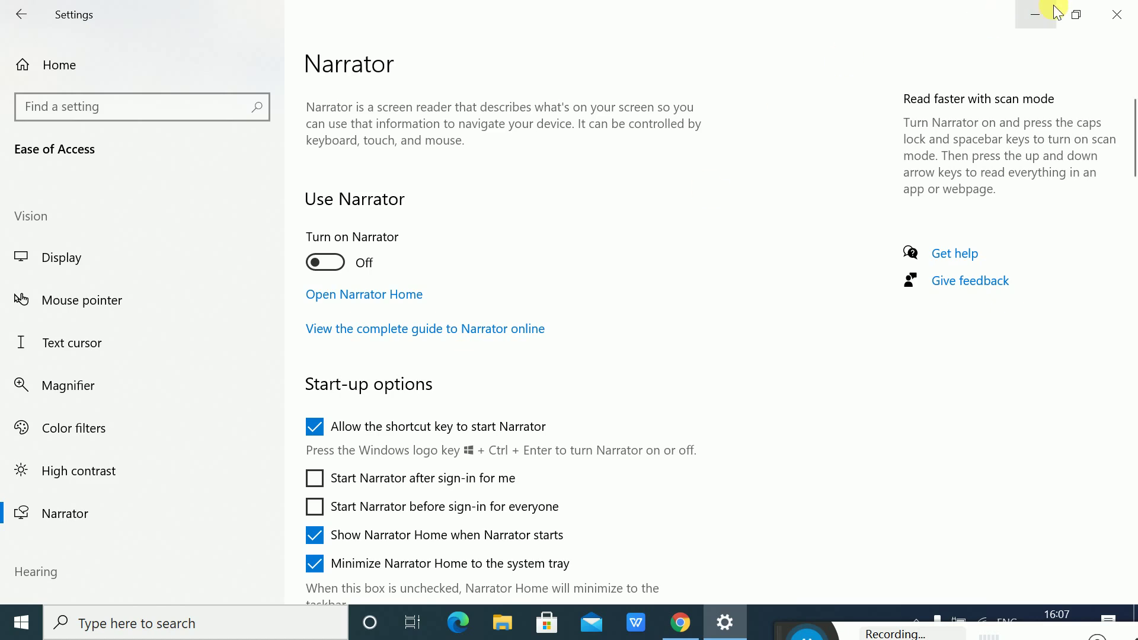
Step: Minimize the Settings window to reveal Chrome's new-tab page
left_click(1035, 12)
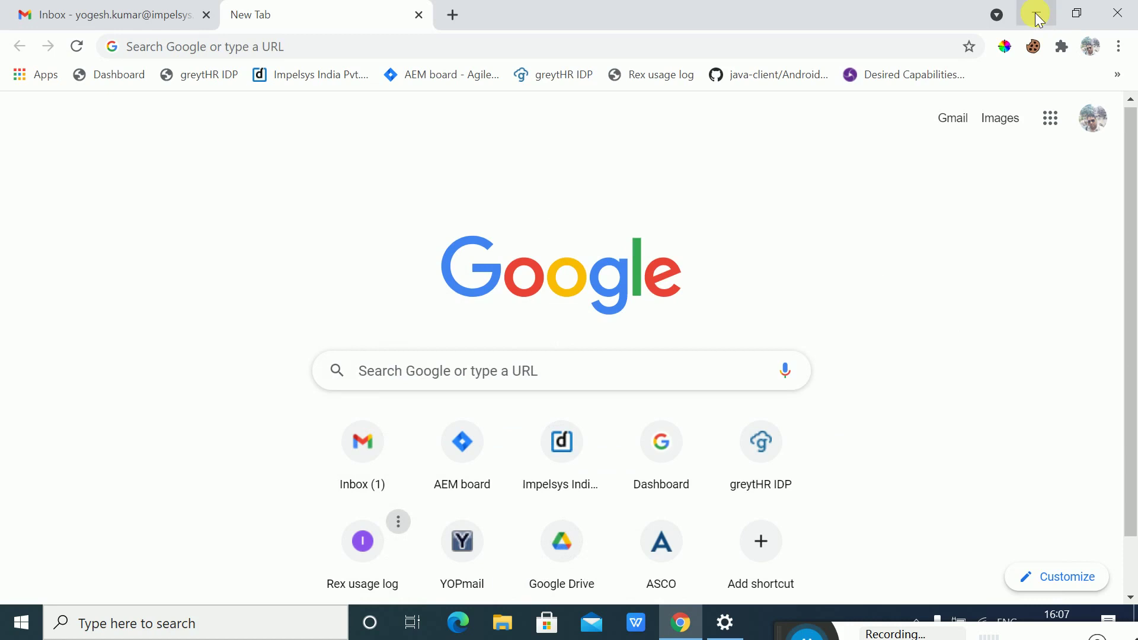